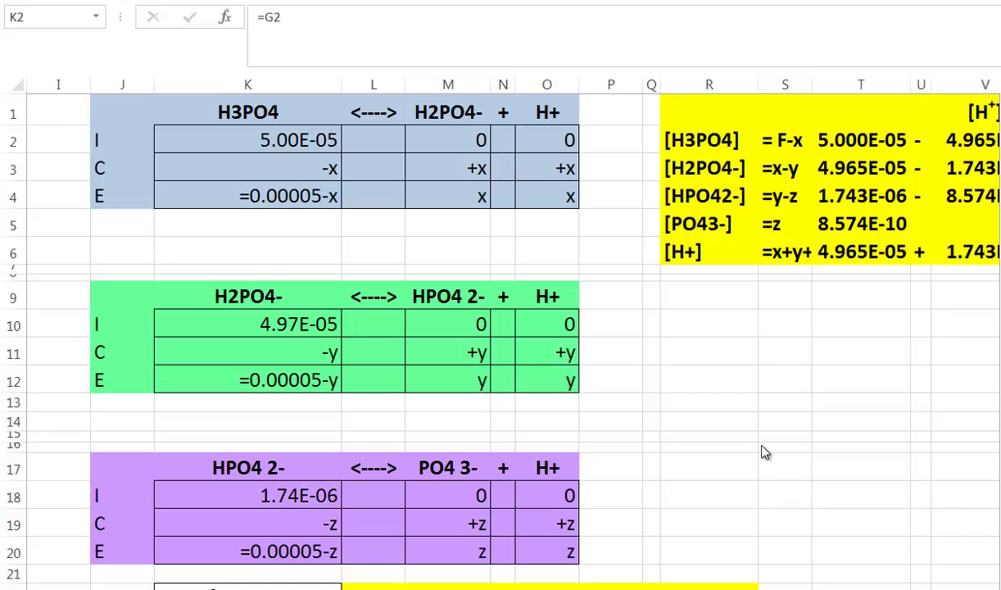
# Change the equilibrium expression for H2PO4- in K12 to the text =x-y
pyautogui.press('Down')
pyautogui.press('Down')
pyautogui.press('Down')
pyautogui.press('Down')
pyautogui.press('Down')
pyautogui.press('Down')
pyautogui.press('Down')
pyautogui.press('Down')
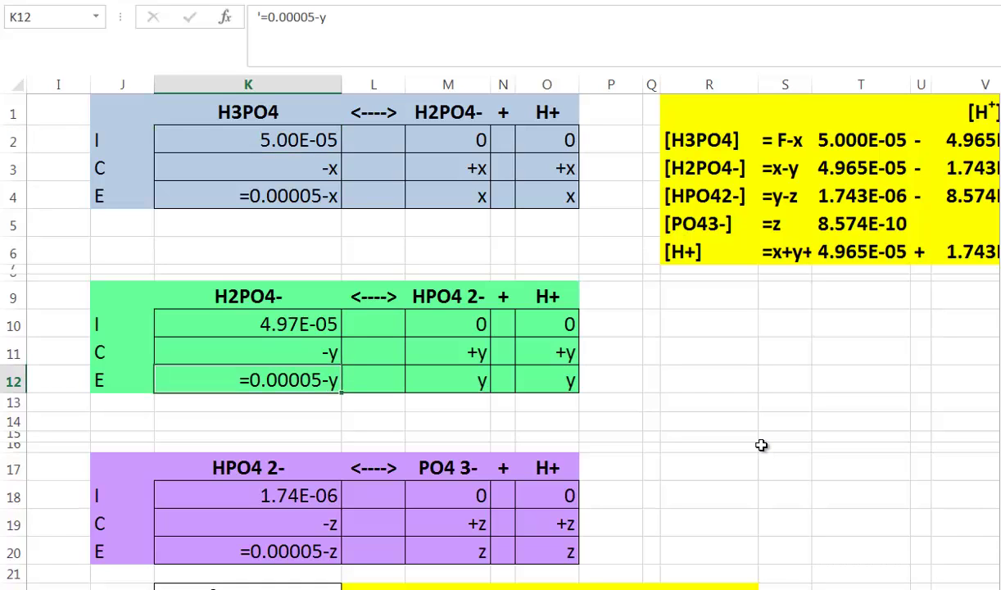
pyautogui.click(301, 16)
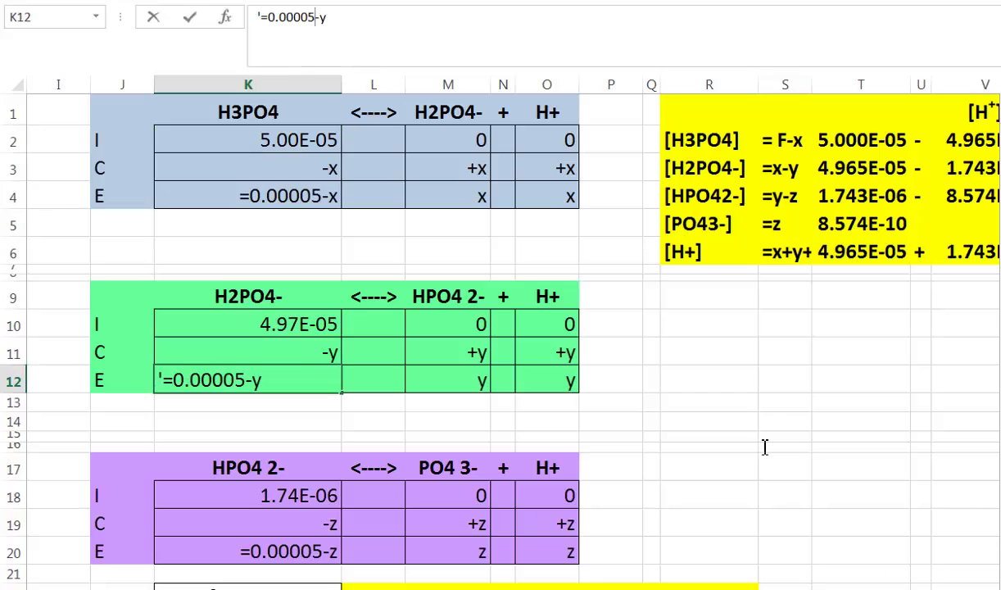
pyautogui.press('BackSpace')
pyautogui.press('BackSpace')
pyautogui.press('BackSpace')
pyautogui.press('BackSpace')
pyautogui.press('BackSpace')
pyautogui.press('BackSpace')
pyautogui.press('BackSpace')
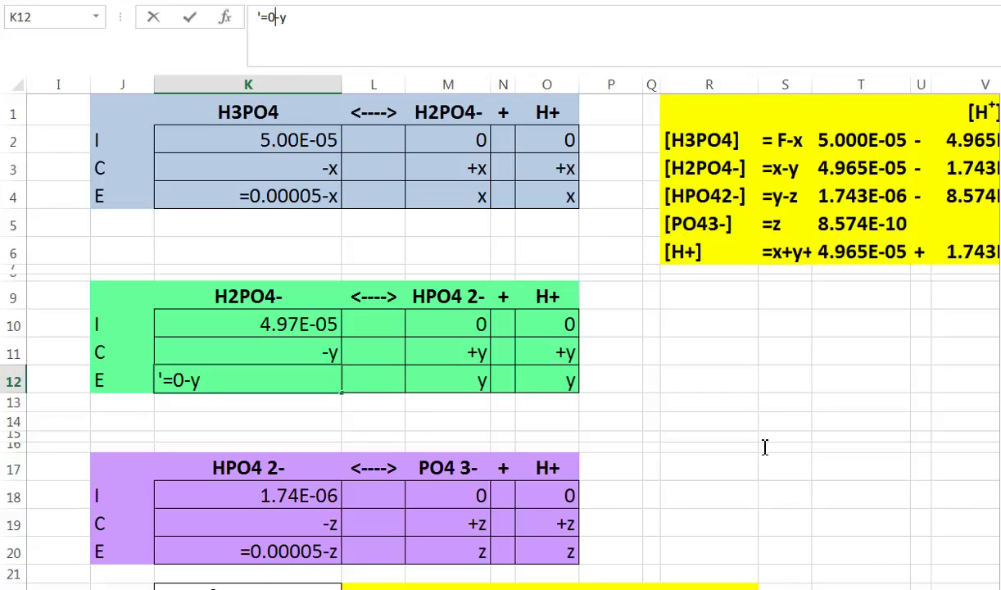
pyautogui.write('x')
pyautogui.press('Return')
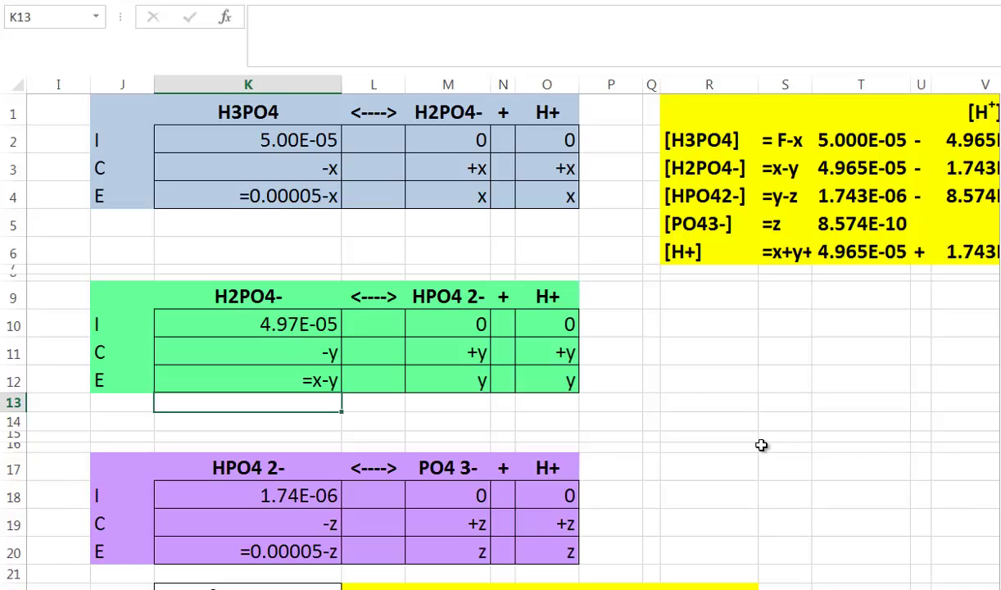
# Change the equilibrium expression for HPO4 2- in K20 to the text =y-z
pyautogui.press('Down')
pyautogui.press('Down')
pyautogui.press('Down')
pyautogui.press('Down')
pyautogui.press('Down')
pyautogui.press('Down')
pyautogui.press('Down')
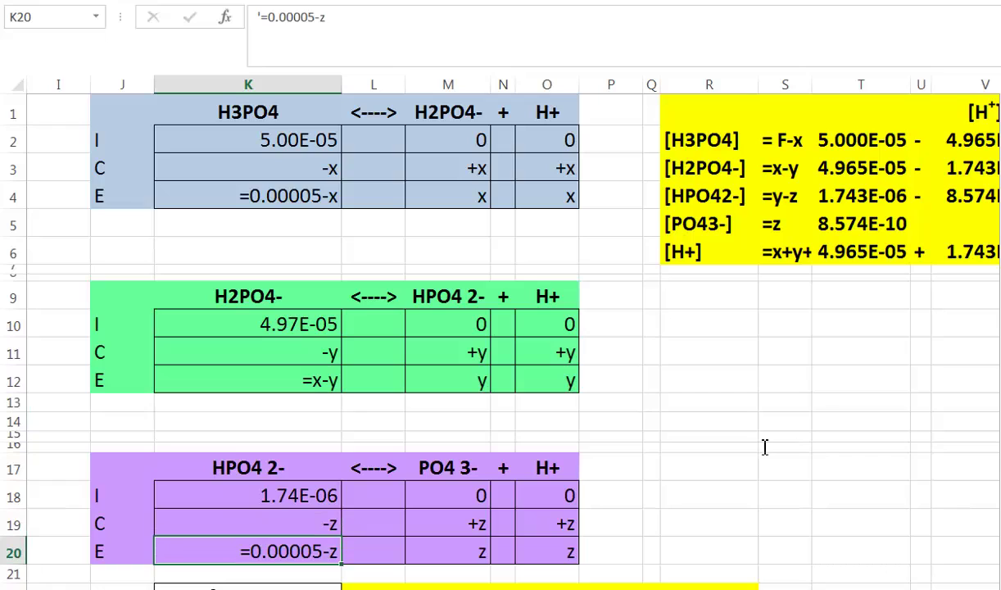
pyautogui.press('F2')
pyautogui.press('Left')
pyautogui.press('Left')
pyautogui.press('Left')
pyautogui.press('Left')
pyautogui.press('Delete')
pyautogui.press('Delete')
pyautogui.press('BackSpace')
pyautogui.press('BackSpace')
pyautogui.press('BackSpace')
pyautogui.press('BackSpace')
pyautogui.press('BackSpace')
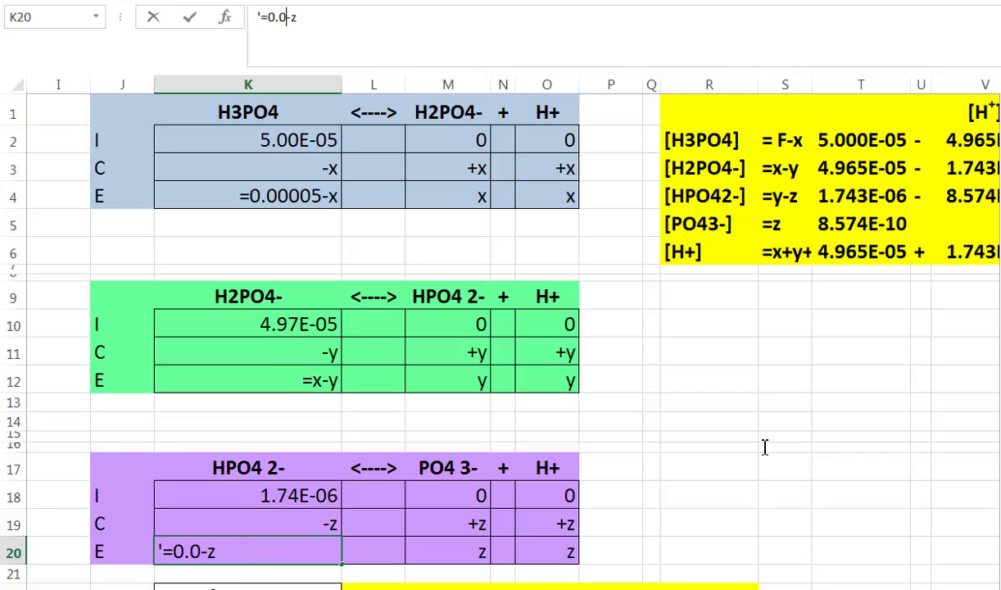
pyautogui.write('y')
pyautogui.press('Return')
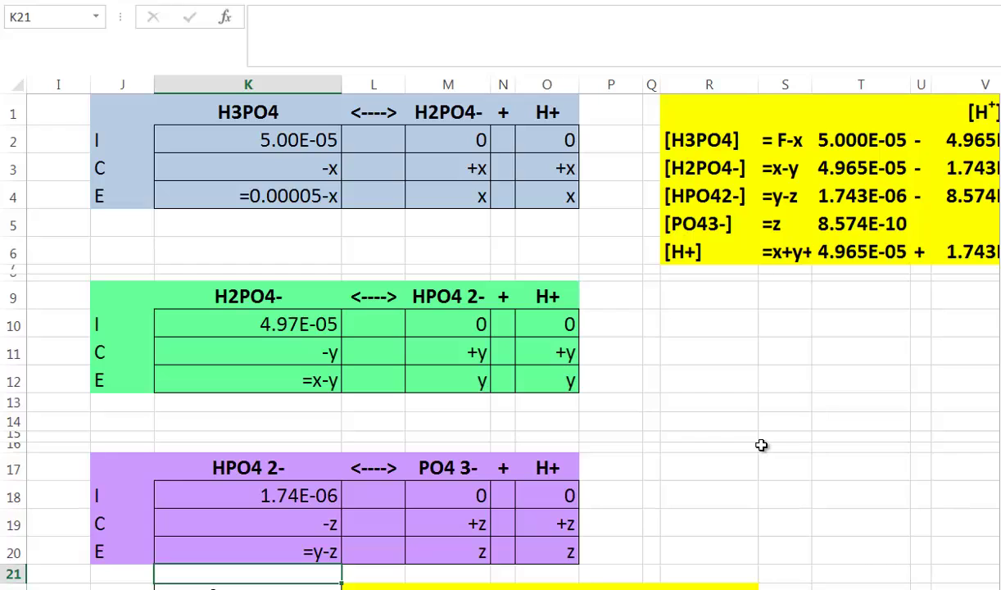
# Review the initial concentrations of H2PO4- and HPO4 2- in K10 and K18, and the quadratic equation derivation below the ICE tables
pyautogui.press('Up')
pyautogui.press('Up')
pyautogui.press('Up')
pyautogui.press('Up')
pyautogui.press('Up')
pyautogui.press('Up')
pyautogui.press('Up')
pyautogui.press('Up')
pyautogui.press('Up')
pyautogui.press('Up')
pyautogui.press('Up')
pyautogui.press('Down')
pyautogui.press('Down')
pyautogui.press('Down')
pyautogui.press('Down')
pyautogui.press('Down')
pyautogui.press('Down')
pyautogui.press('Down')
pyautogui.press('Down')
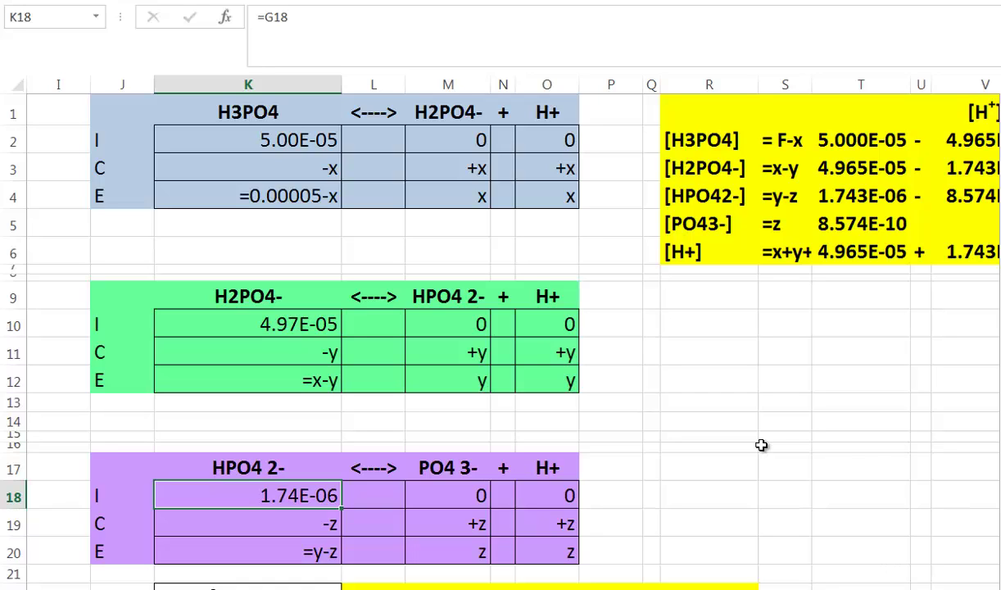
pyautogui.scroll(-4, 762, 445)
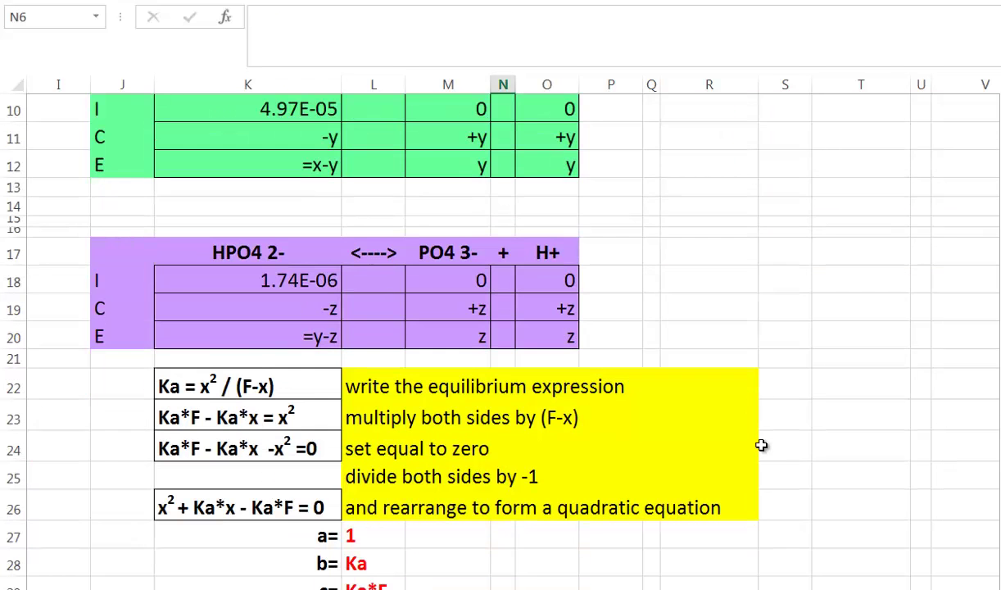
pyautogui.scroll(-1, 762, 445)
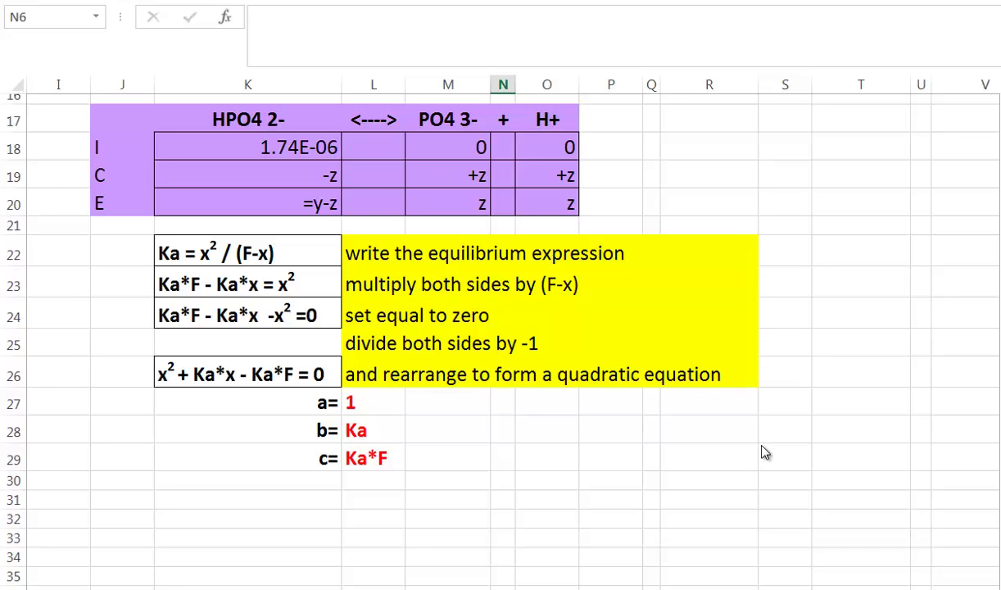
# Examine the ka1 and initial F of HA inputs in F1:G2 and compare them with the quadratic coefficient definitions
pyautogui.hscroll(-5, 762, 453)
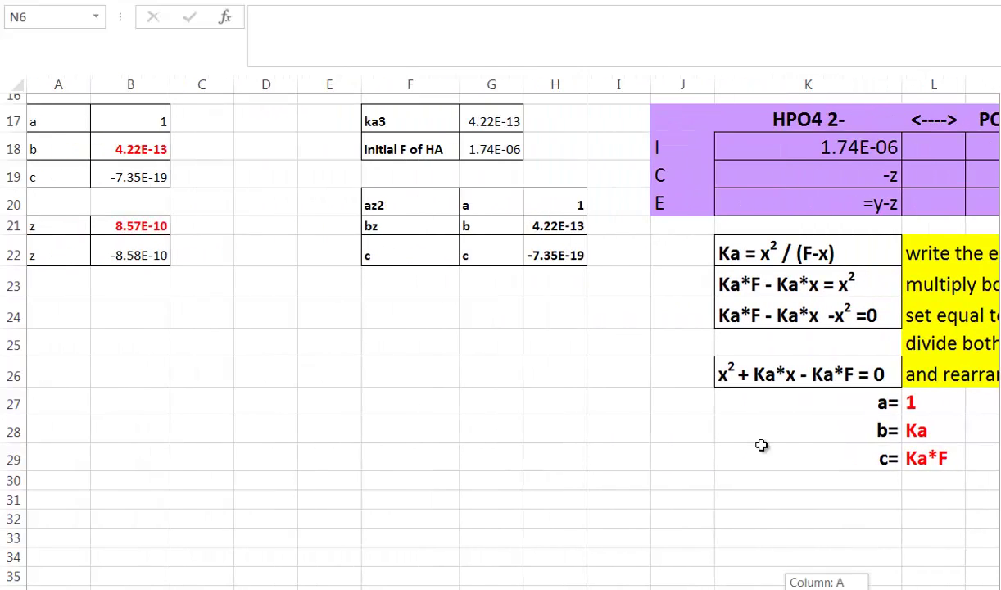
pyautogui.scroll(3, 762, 449)
pyautogui.scroll(3, 762, 445)
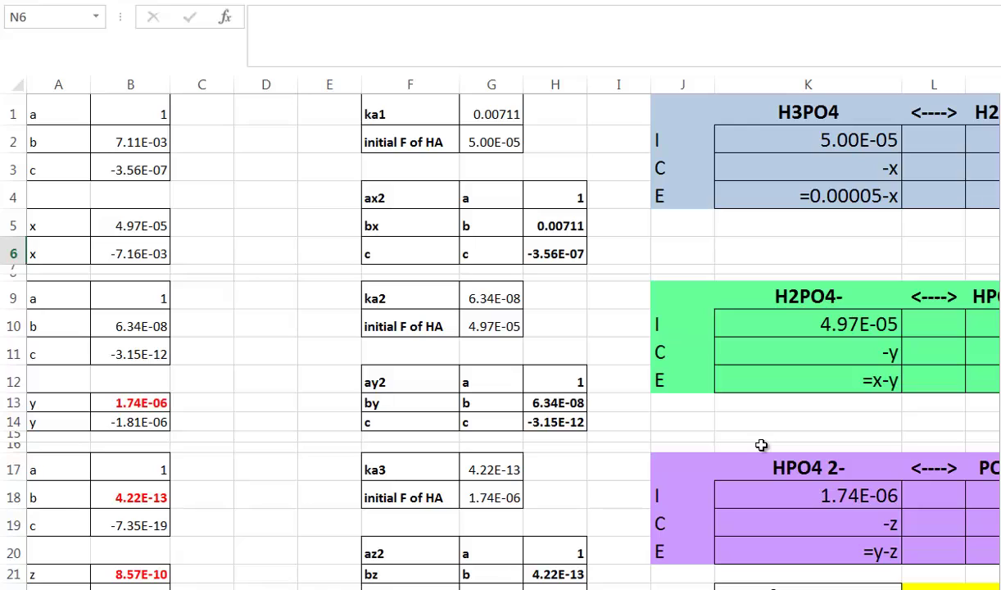
pyautogui.press('Left')
pyautogui.press('Left')
pyautogui.press('Left')
pyautogui.press('Left')
pyautogui.press('Left')
pyautogui.press('Left')
pyautogui.press('Left')
pyautogui.press('Left')
pyautogui.press('Up')
pyautogui.press('Up')
pyautogui.press('Up')
pyautogui.press('Up')
pyautogui.press('Up')
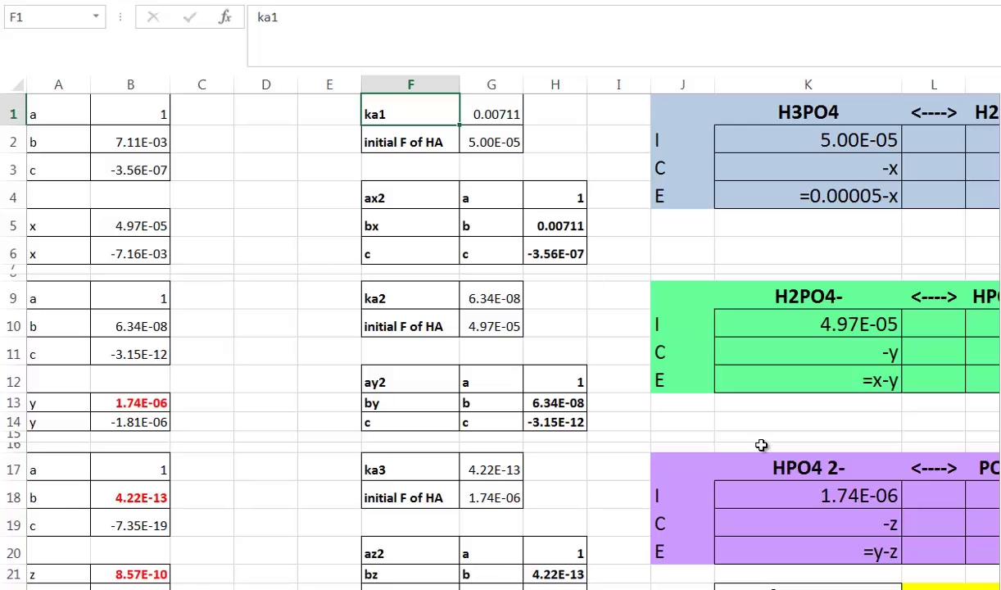
pyautogui.press('Right')
pyautogui.press('Down')
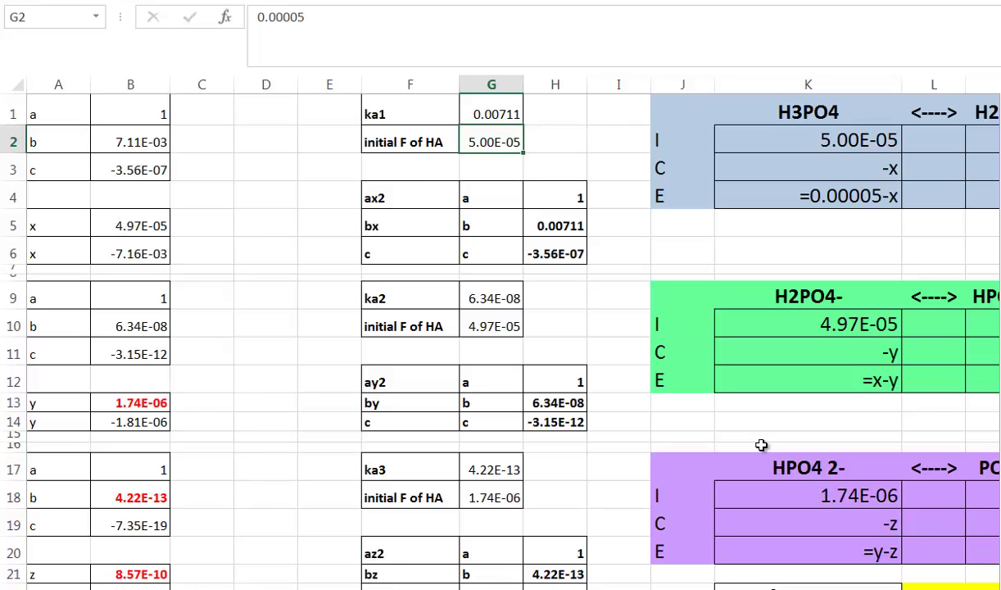
pyautogui.scroll(-5, 761, 445)
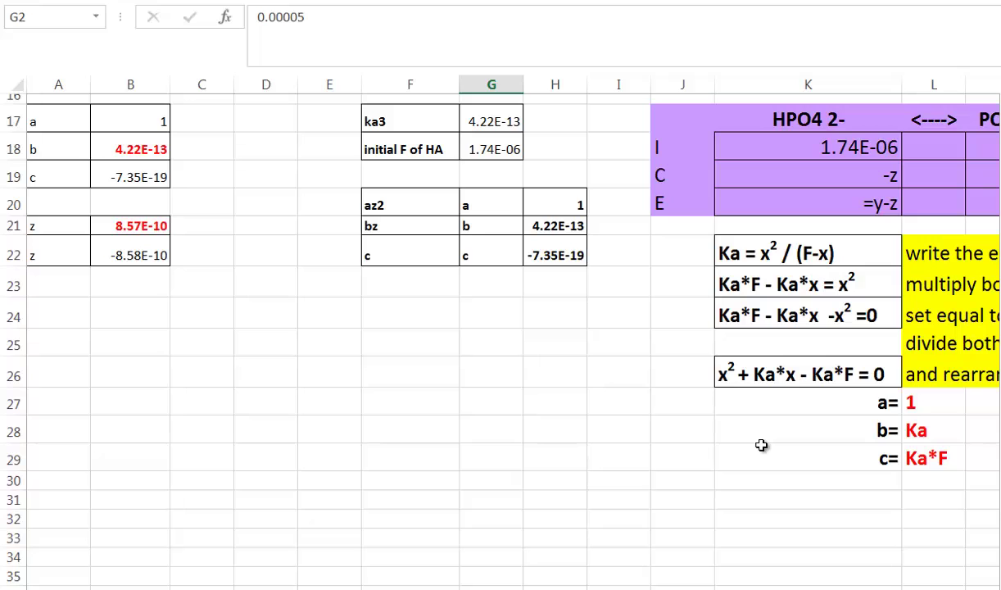
pyautogui.scroll(5, 761, 445)
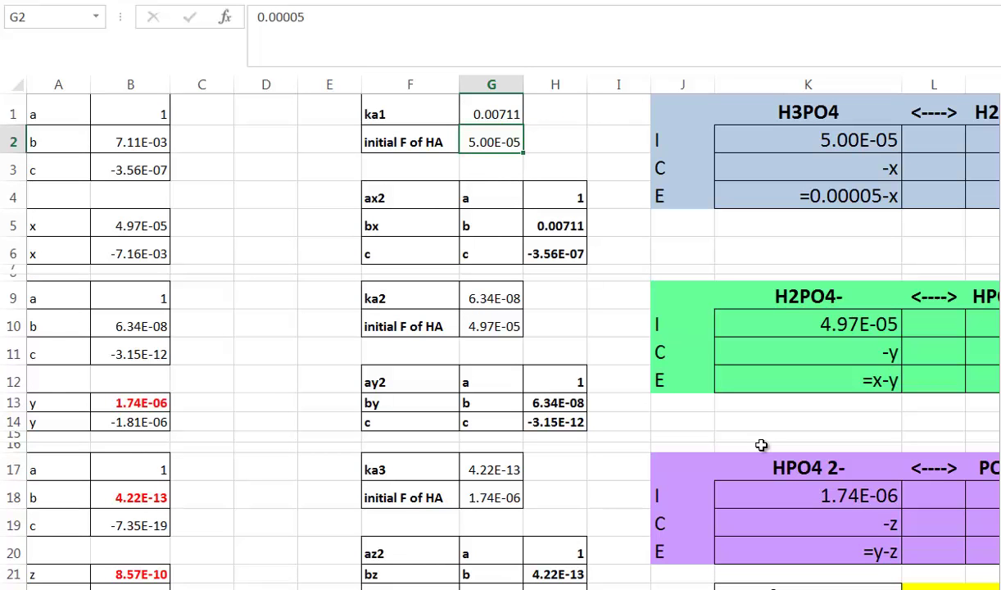
# Inspect how the first dissociation's coefficients a, b and c are defined in H4:H6
pyautogui.press('Down')
pyautogui.press('Down')
pyautogui.press('Right')
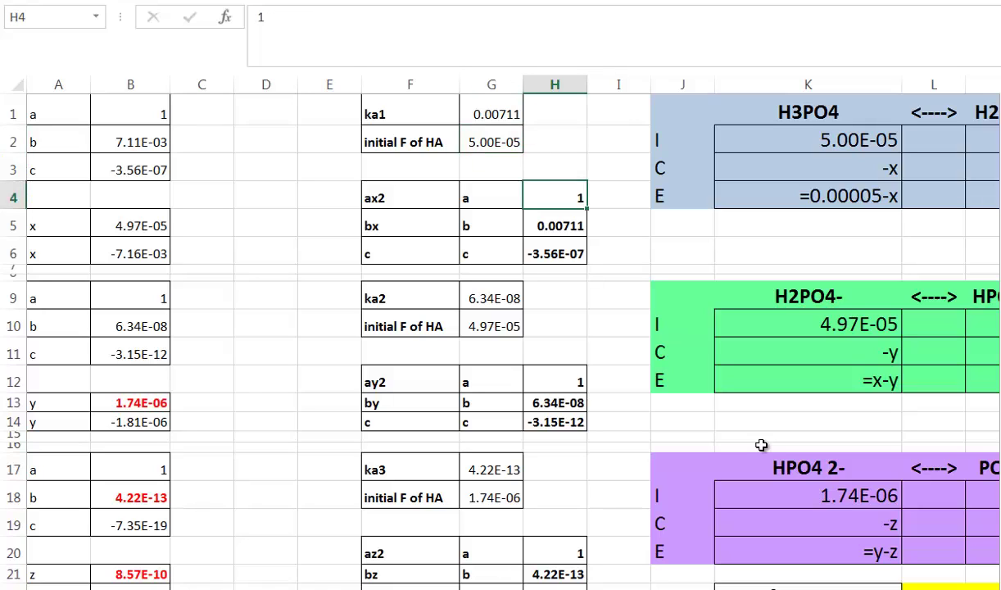
pyautogui.press('Down')
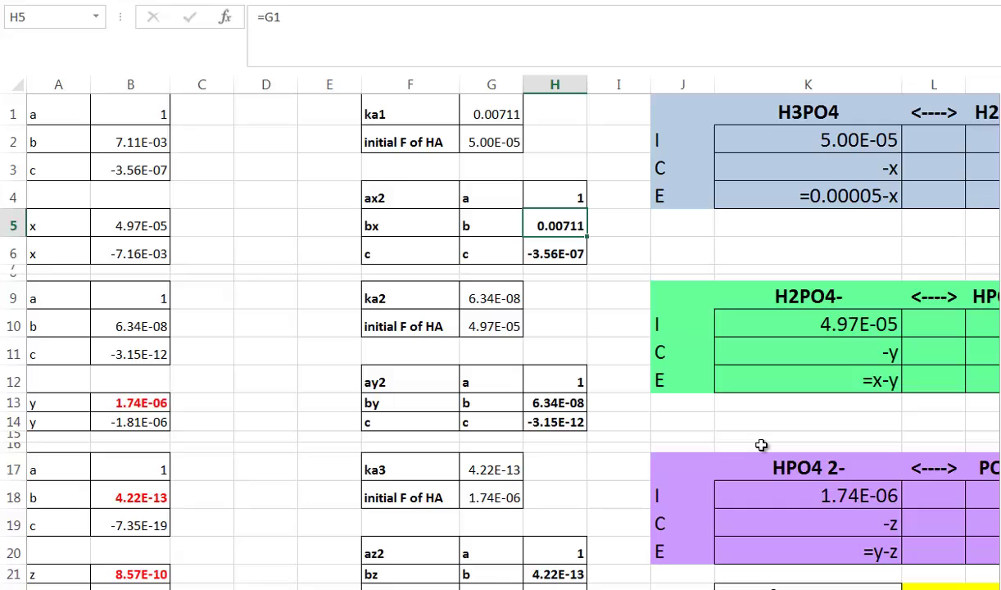
pyautogui.press('Down')
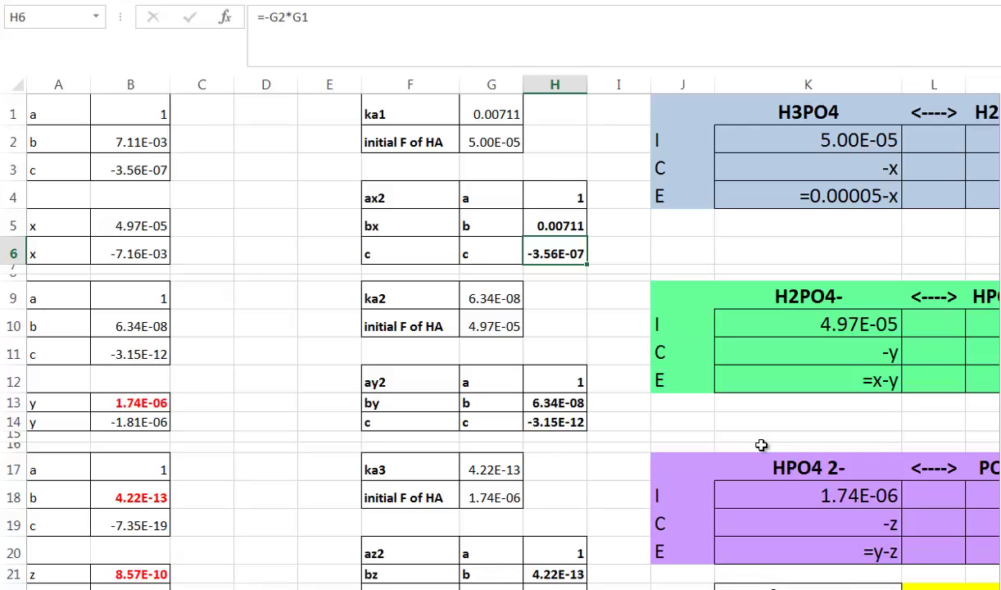
# Inspect the linked c coefficient in B3 and the quadratic formulas for both x roots in B5 and B6
pyautogui.hotkey('ctrl', 'Home')
pyautogui.press('Right')
pyautogui.press('Down')
pyautogui.press('Down')
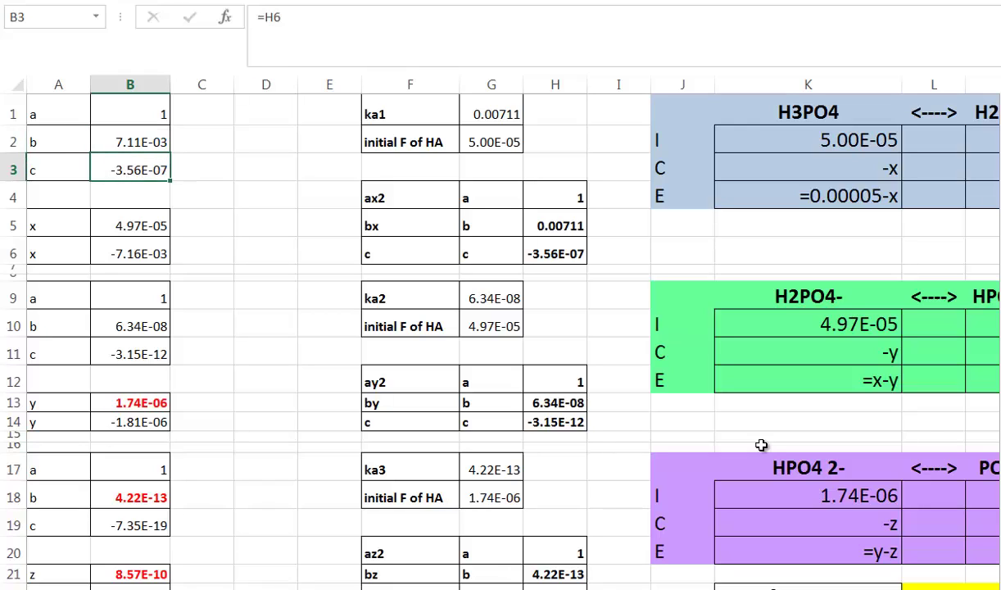
pyautogui.press('Down')
pyautogui.press('Down')
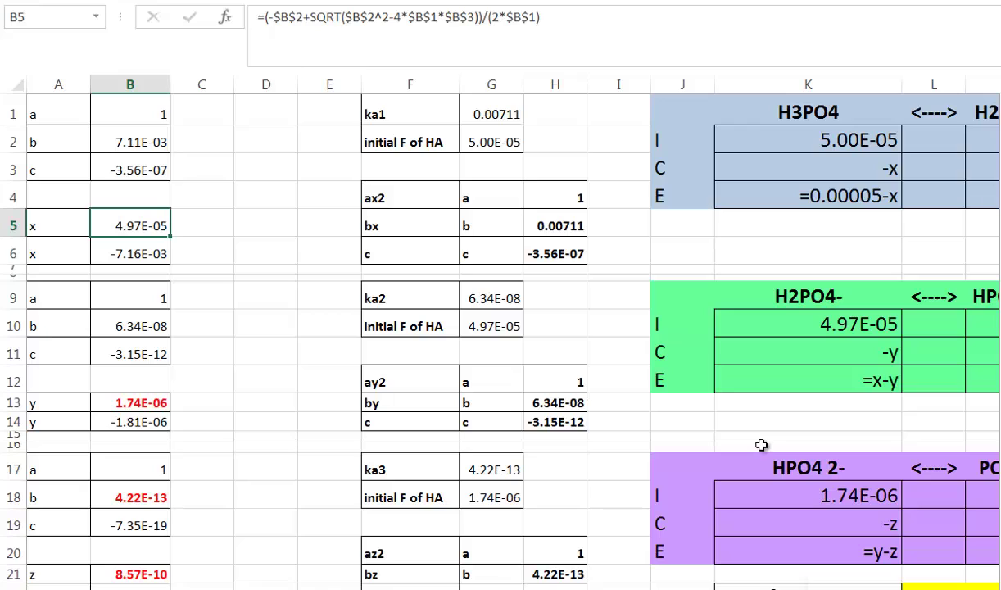
pyautogui.press('Down')
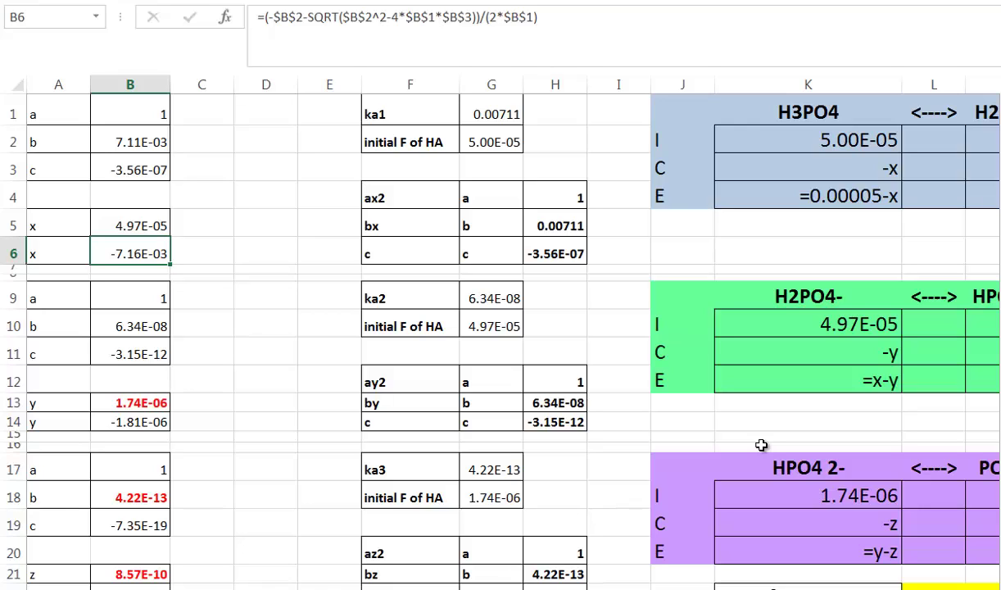
pyautogui.press('Up')
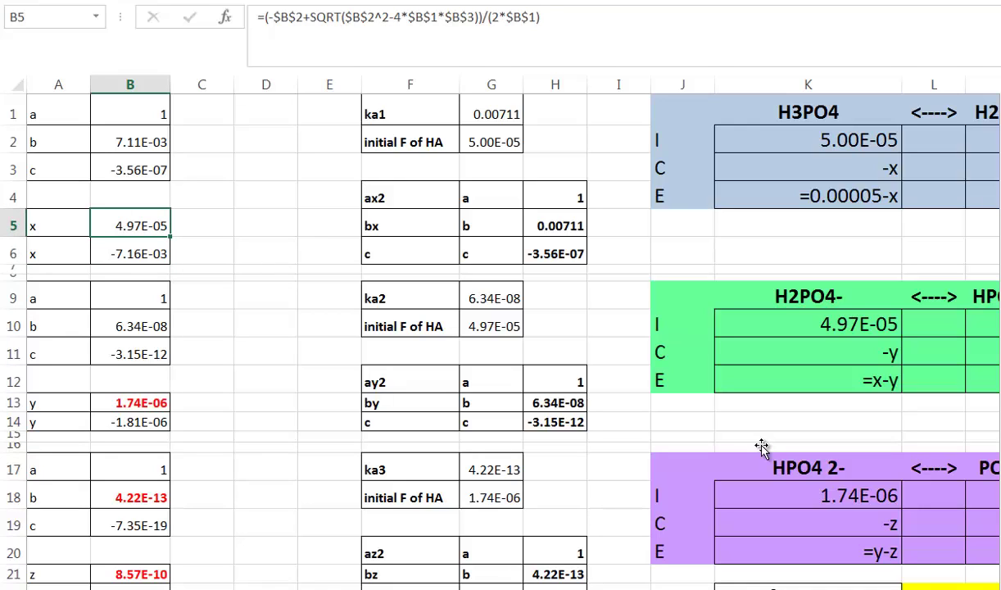
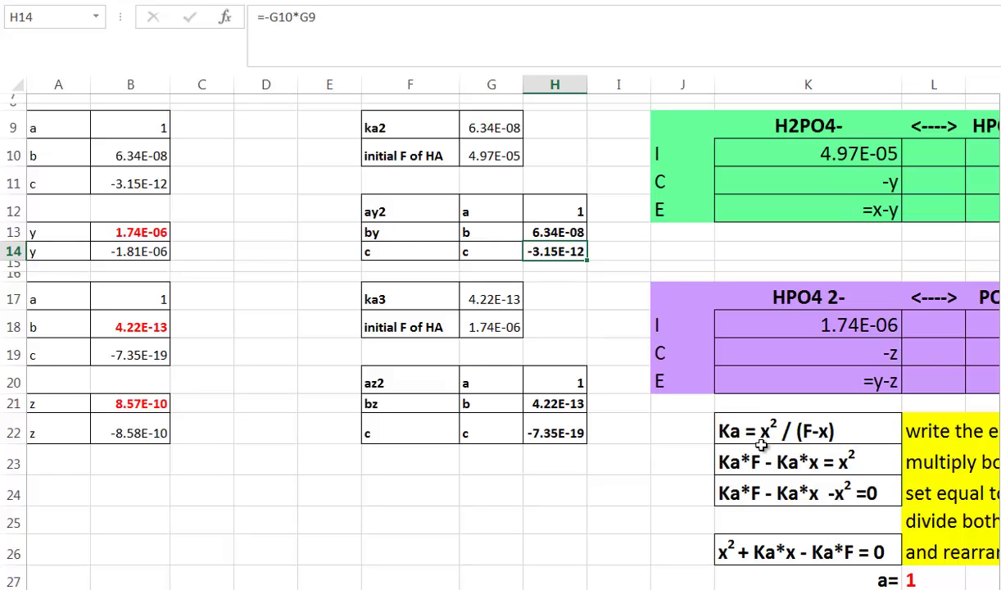
# Check the initial H2PO4- concentration in K10 and examine the x root in B5 that supplies it
pyautogui.click(807, 154)
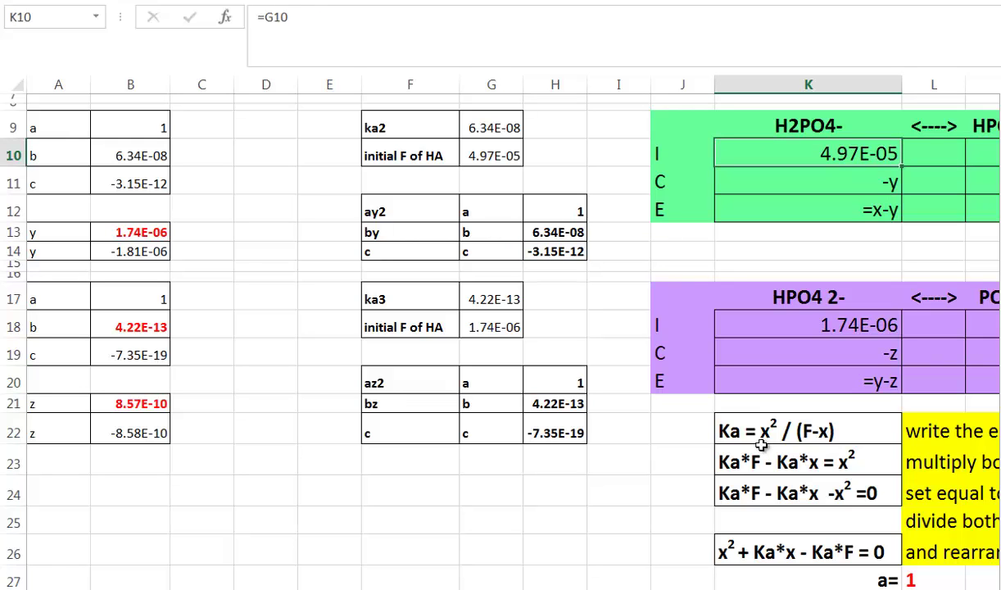
pyautogui.click(201, 231)
pyautogui.scroll(3, 762, 445)
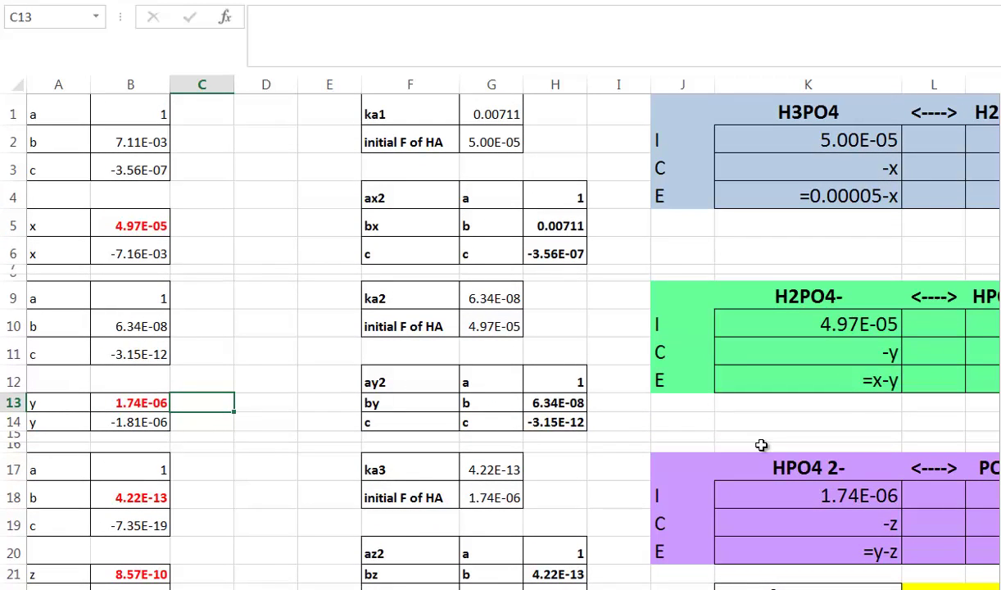
pyautogui.press('Left')
pyautogui.press('Up')
pyautogui.press('Up')
pyautogui.press('Up')
pyautogui.press('Up')
pyautogui.press('Up')
pyautogui.press('Up')
pyautogui.press('Up')
pyautogui.press('Up')
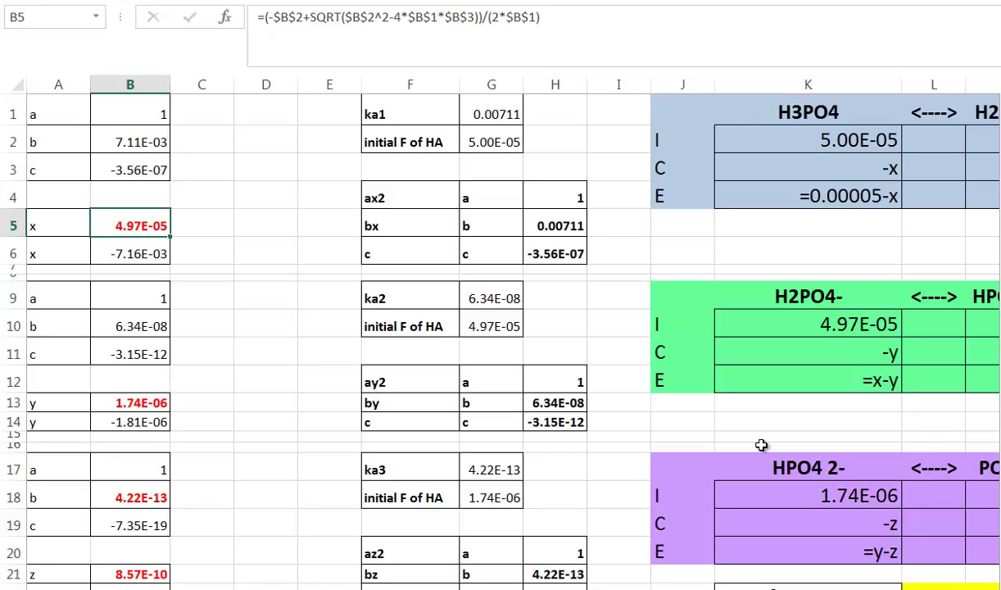
# Check which cell feeds the second dissociation's initial F of HA in G10
pyautogui.press('Right')
pyautogui.press('Right')
pyautogui.press('Right')
pyautogui.press('Right')
pyautogui.press('Right')
pyautogui.press('Down')
pyautogui.press('Down')
pyautogui.press('Down')
pyautogui.press('Down')
pyautogui.press('Down')
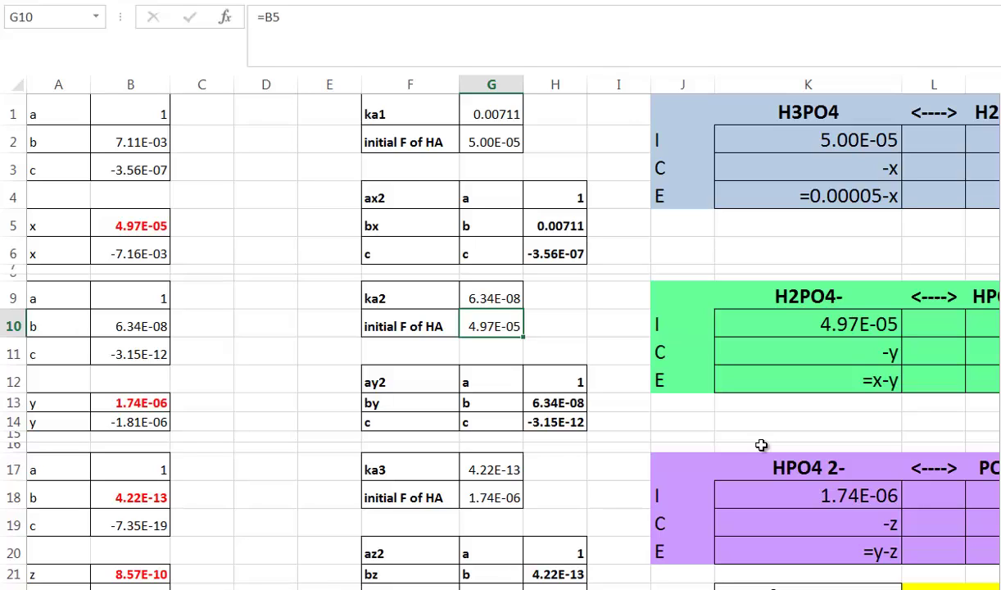
# Review the y root in row 13 and the third dissociation's ka3 value in G17
pyautogui.press('Left')
pyautogui.press('Left')
pyautogui.press('Left')
pyautogui.press('Left')
pyautogui.press('Down')
pyautogui.press('Down')
pyautogui.press('Down')
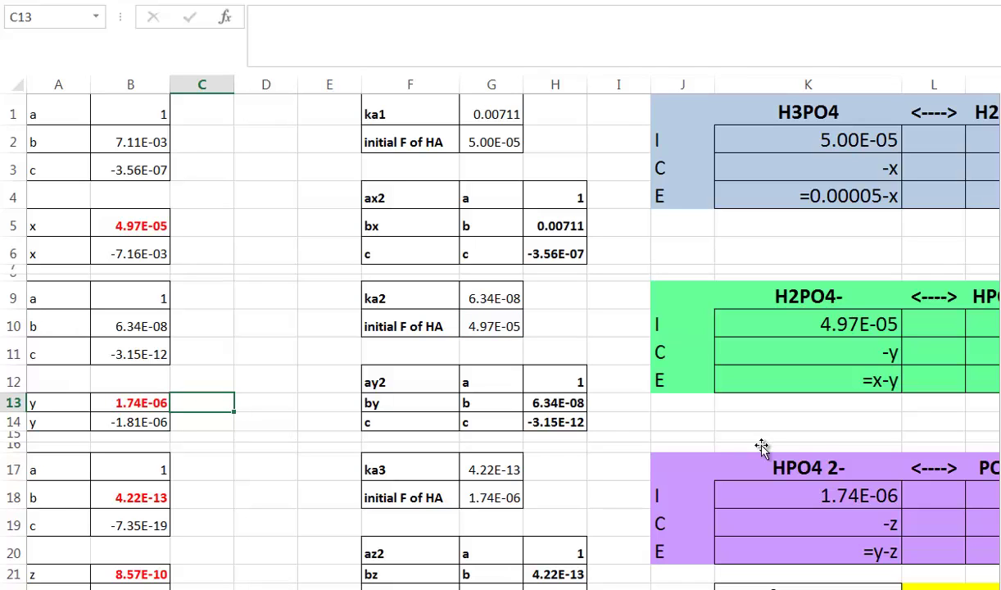
pyautogui.scroll(-1, 761, 445)
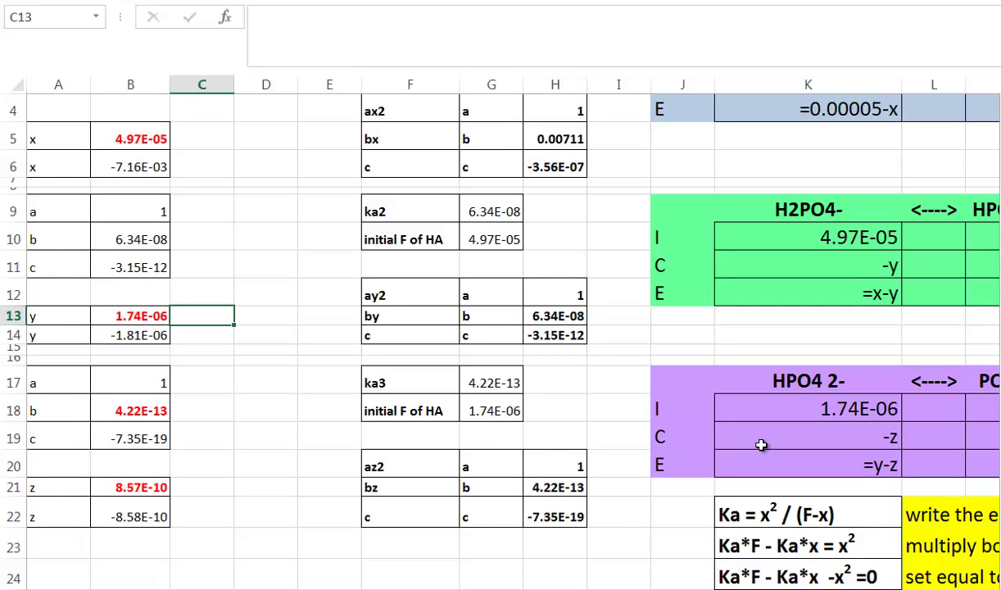
pyautogui.press('Right')
pyautogui.press('Right')
pyautogui.press('Right')
pyautogui.press('Right')
pyautogui.press('Down')
pyautogui.press('Down')
pyautogui.press('Down')
pyautogui.press('Down')
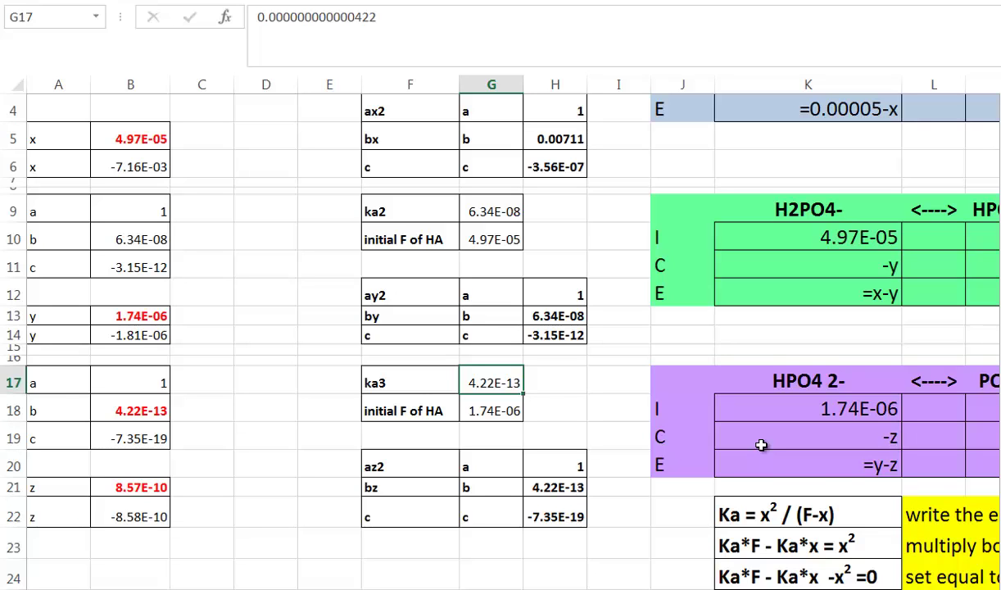
pyautogui.scroll(-1, 761, 445)
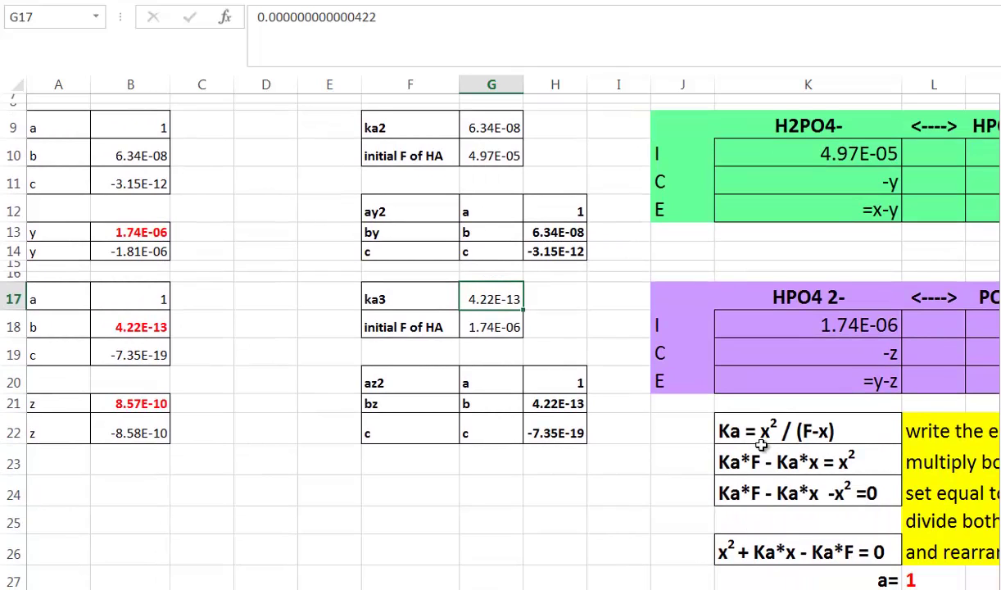
pyautogui.scroll(1, 761, 445)
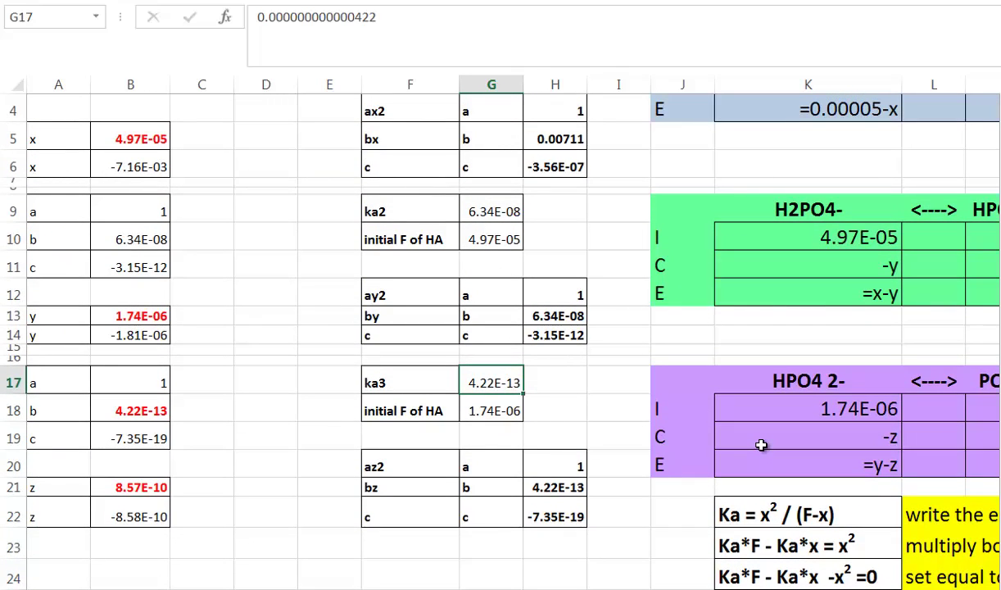
# Inspect the third dissociation's quadratic coefficients in H20:H22, including the formula for c
pyautogui.press('Right')
pyautogui.press('Down')
pyautogui.press('Down')
pyautogui.press('Down')
pyautogui.press('Down')
pyautogui.press('Left')
pyautogui.press('Up')
pyautogui.press('Up')
pyautogui.press('Up')
pyautogui.press('Up')
pyautogui.press('Right')
pyautogui.press('Down')
pyautogui.press('Down')
pyautogui.press('Down')
pyautogui.press('Down')
pyautogui.press('Down')
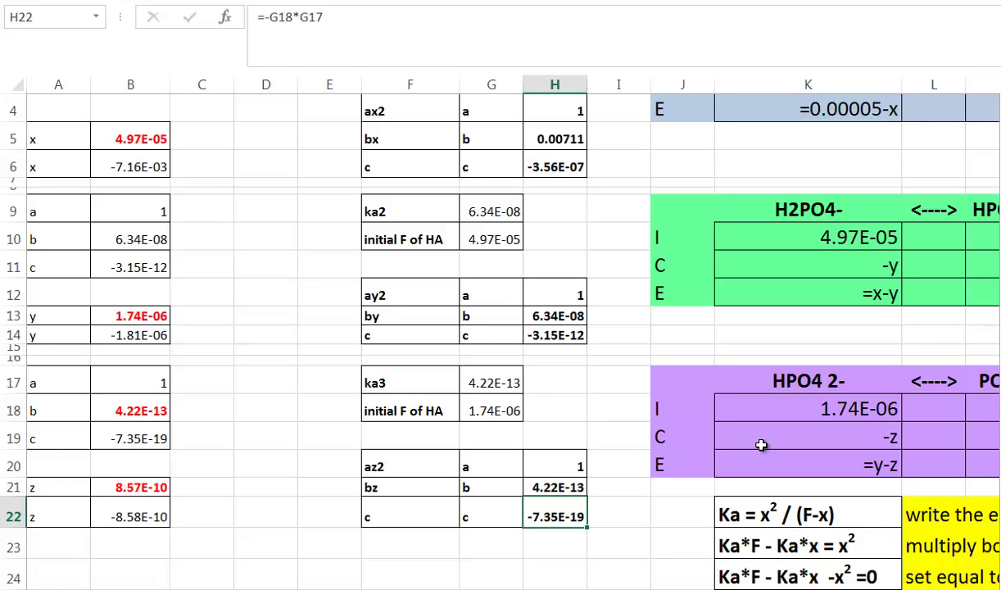
# Check which cell feeds the third dissociation's initial F of HA in G18
pyautogui.press('Left')
pyautogui.press('Up')
pyautogui.press('Up')
pyautogui.press('Up')
pyautogui.press('Up')
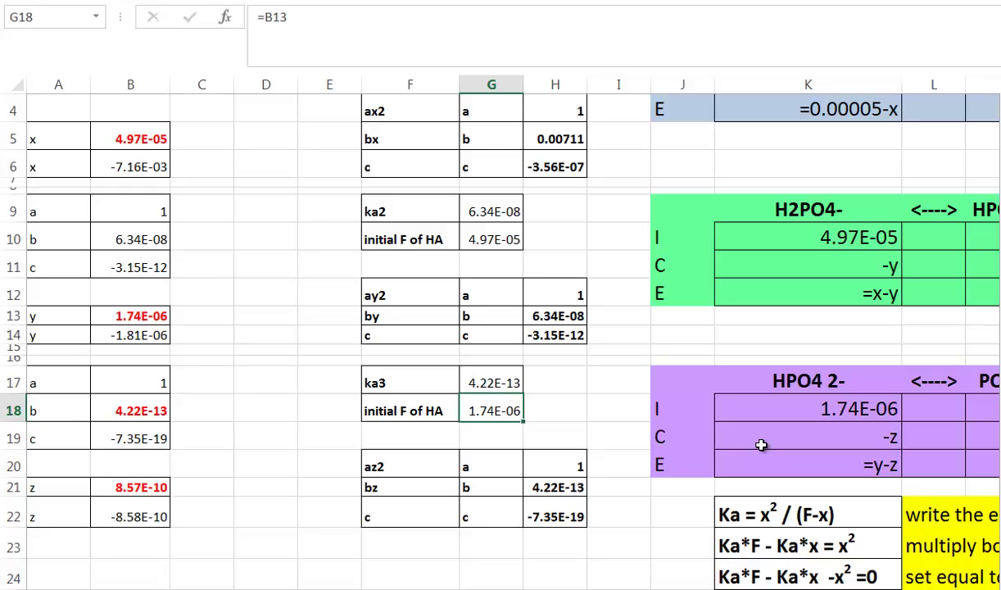
# Check the formula for the third dissociation's c coefficient in H22
pyautogui.press('Right')
pyautogui.press('Down')
pyautogui.press('Down')
pyautogui.press('Down')
pyautogui.press('Down')
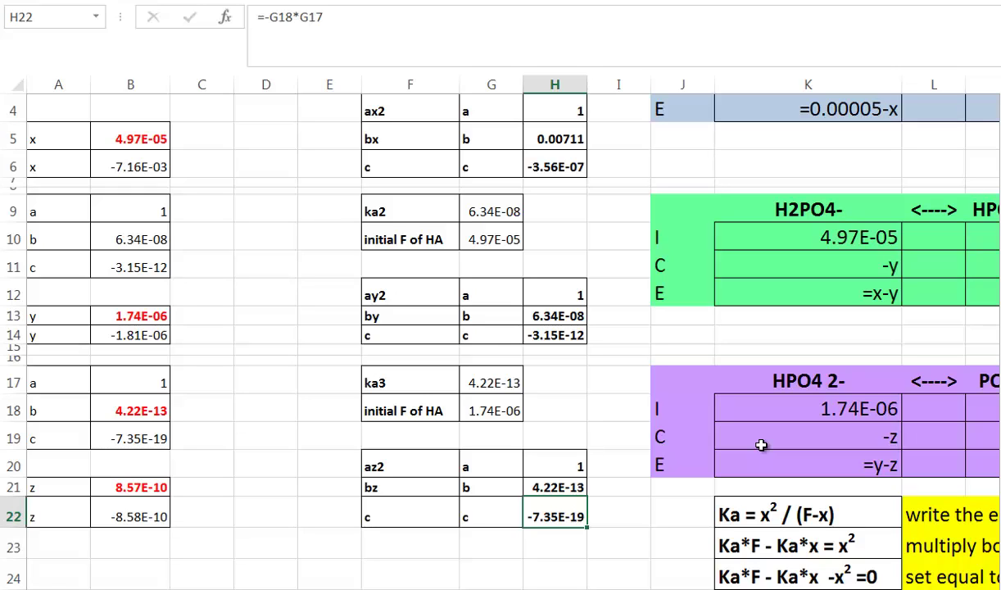
# Compare the three ICE tables and their ka inputs with the species concentration summary in R1:AA6
pyautogui.hscroll(8, 762, 451)
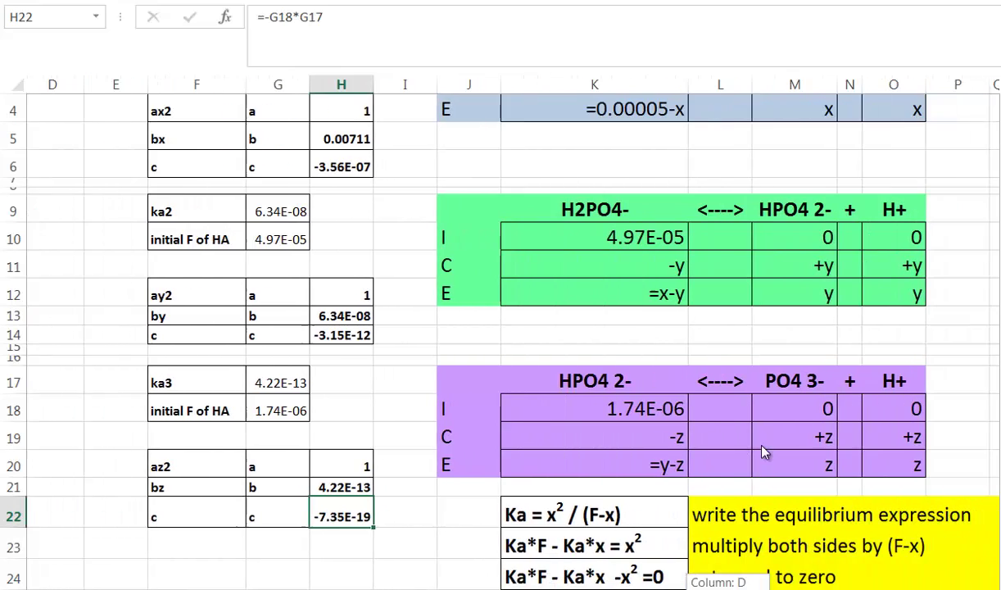
pyautogui.hscroll(5, 762, 452)
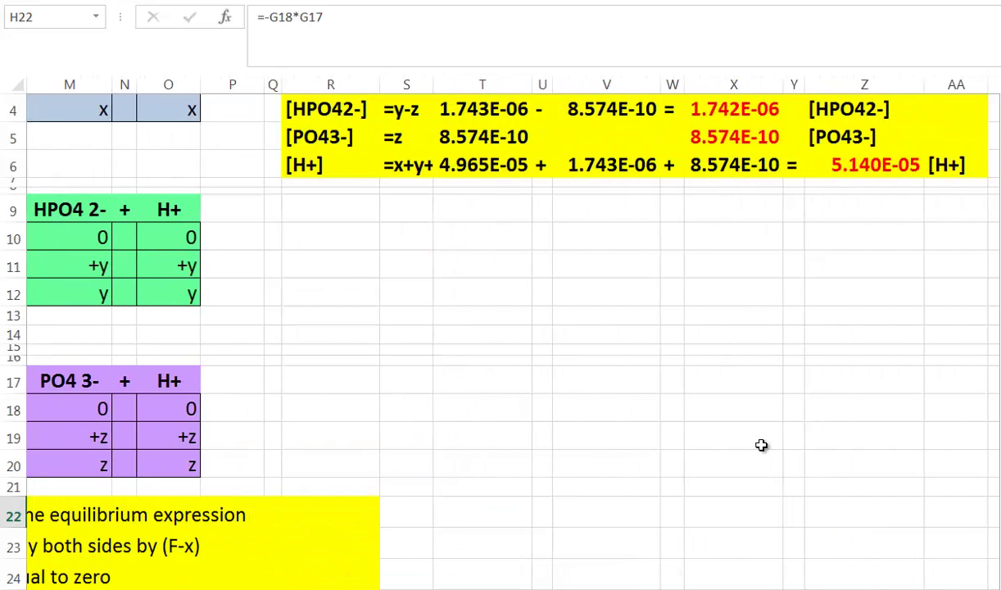
pyautogui.scroll(1, 762, 445)
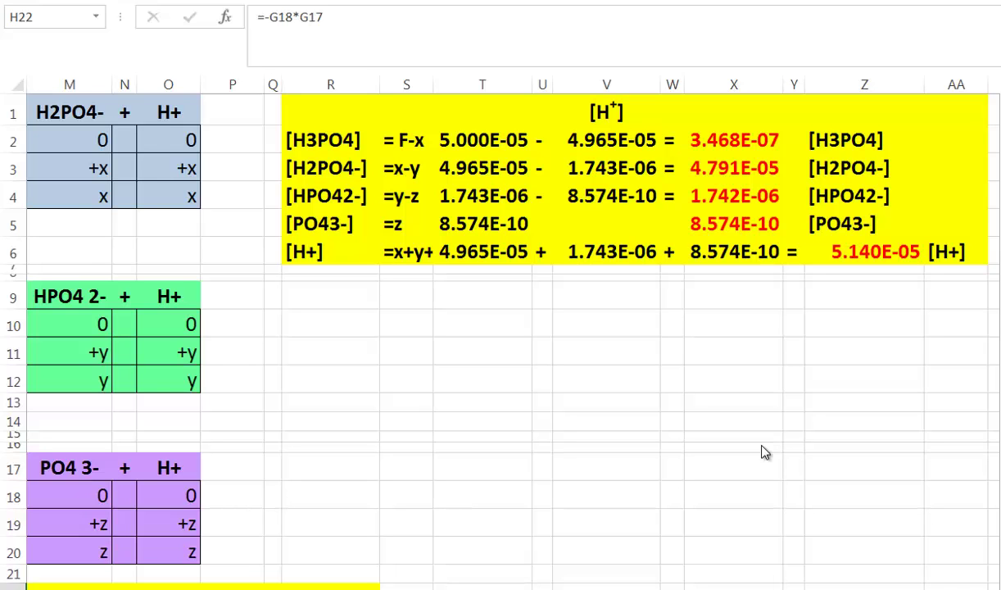
pyautogui.hscroll(-5, 762, 447)
pyautogui.hscroll(2, 762, 452)
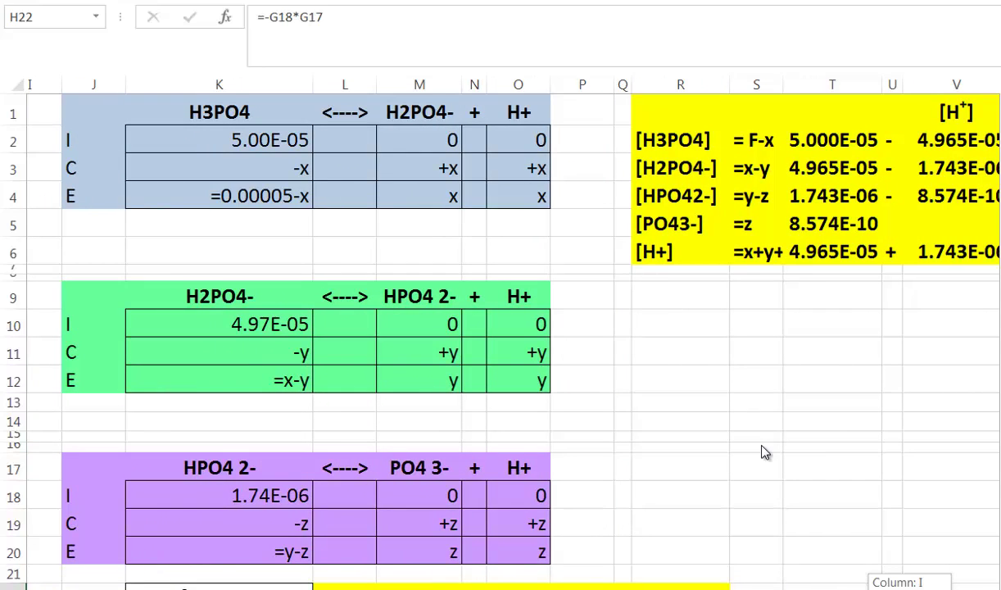
pyautogui.hscroll(-5, 762, 452)
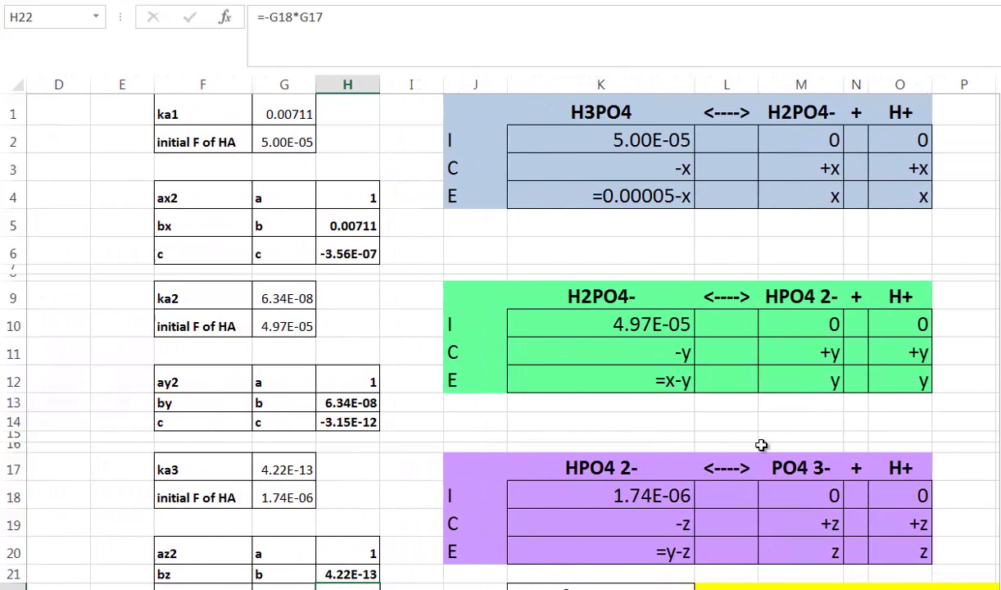
pyautogui.hscroll(9, 762, 452)
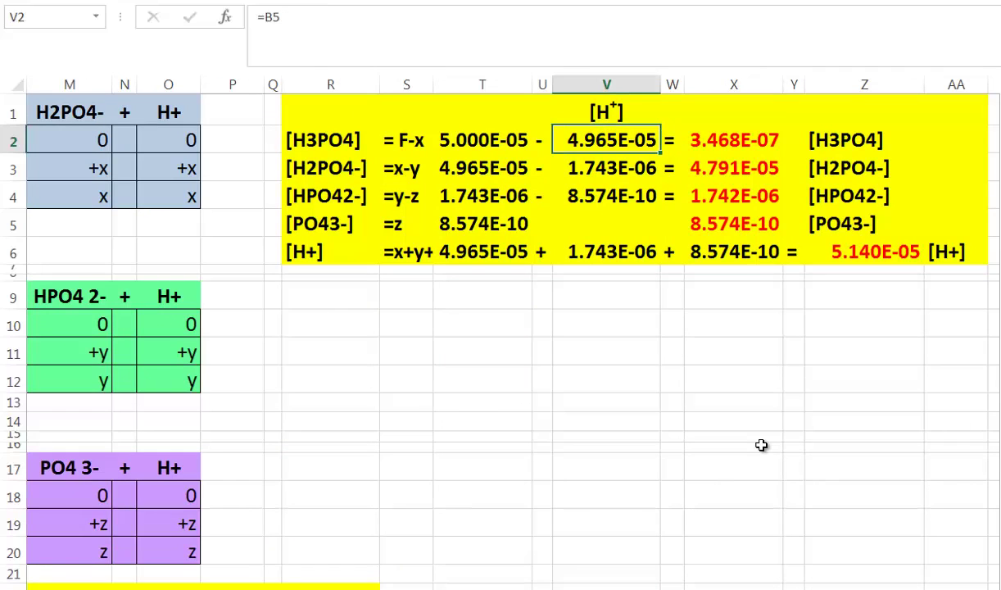
# Check which cells feed the initial concentration in T2 and the subtracted x, y and z values in V2:V4
pyautogui.press('Left')
pyautogui.press('Left')
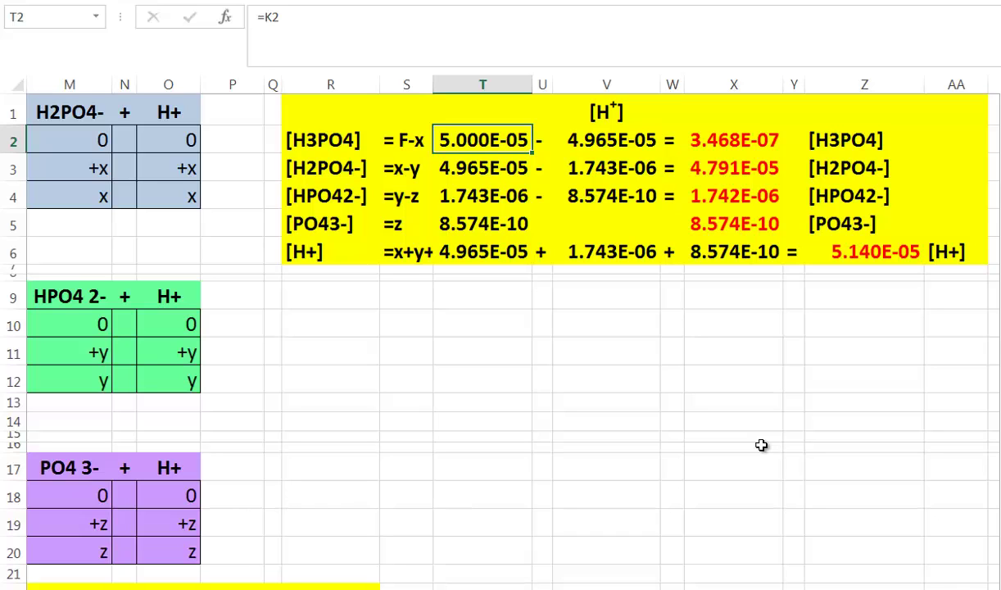
pyautogui.press('Right')
pyautogui.press('Right')
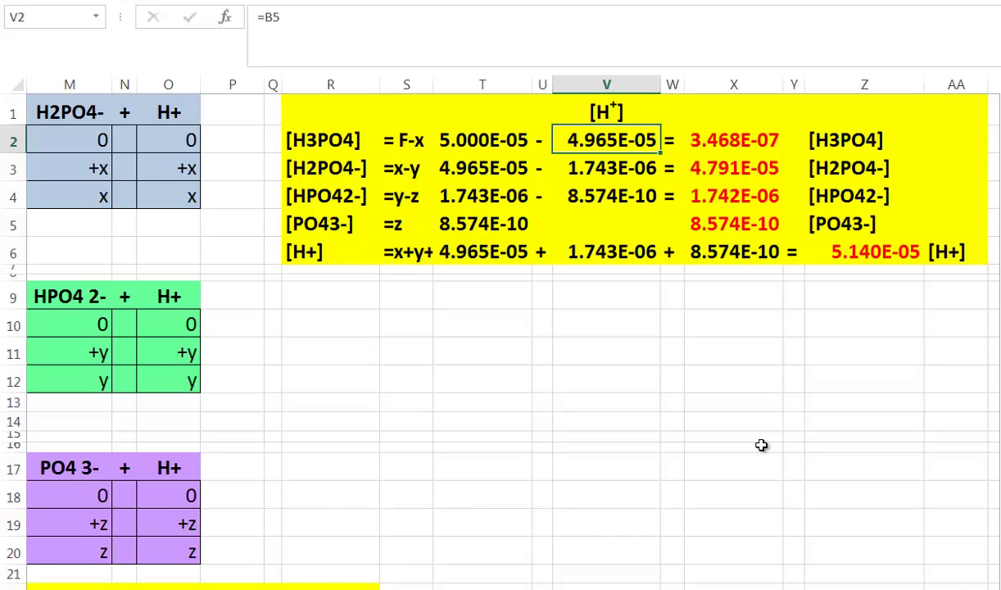
pyautogui.press('Down')
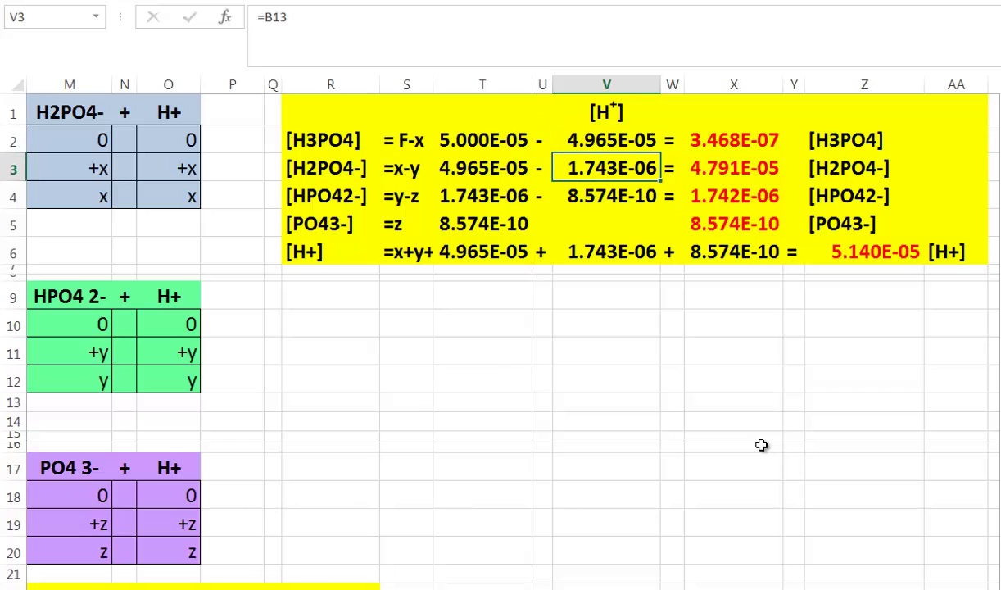
pyautogui.press('Down')
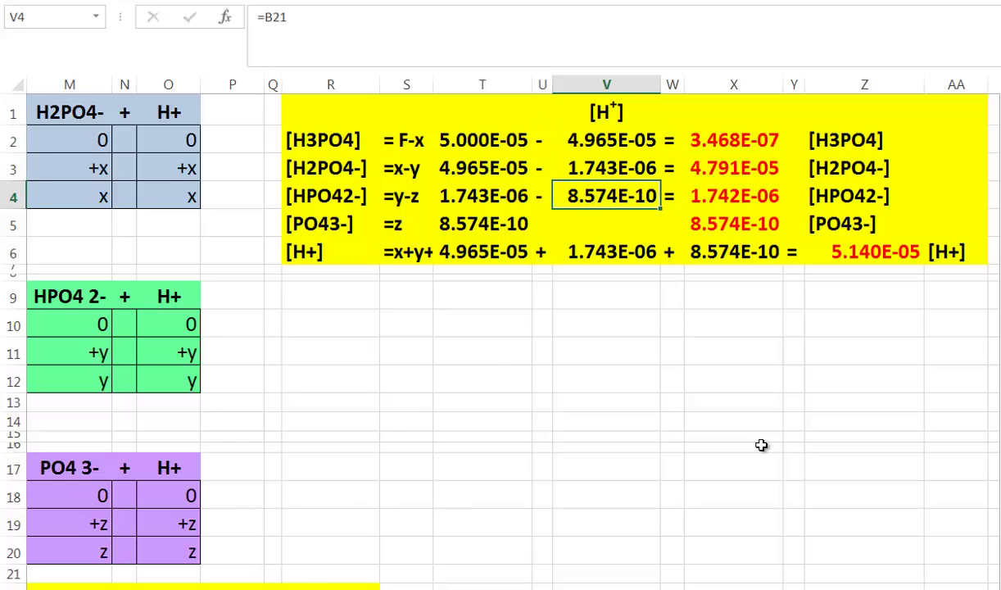
# Widen column S so the full =x+y+z expression in the [H+] row fits
pyautogui.moveTo(434, 85); pyautogui.dragTo(450, 84)
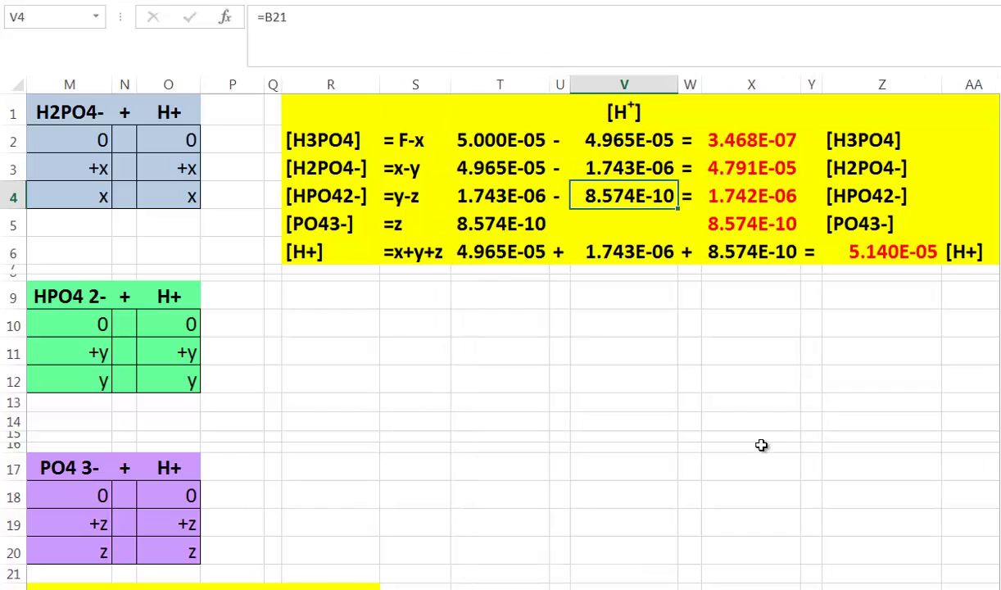